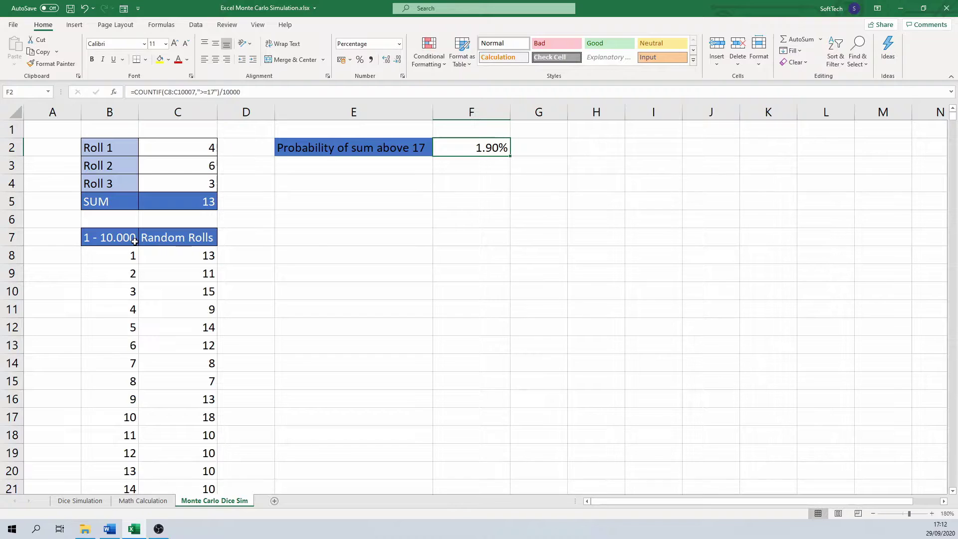
Step: Recalculate the Monte Carlo Dice Sim sheet so the sum-above-17 probability in F2 updates to 1.94%
{"action": "left_click", "coordinate": [473, 149]}
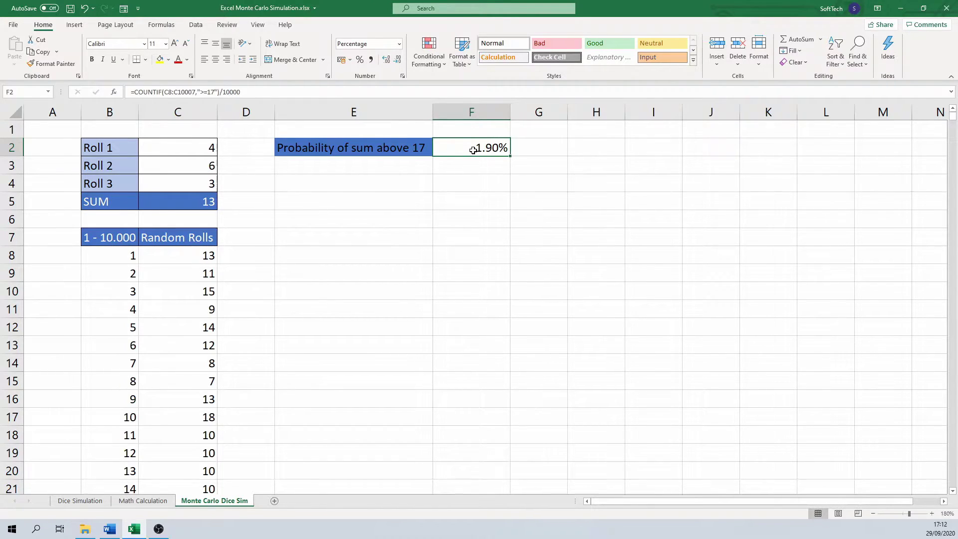
{"action": "key", "text": "F9"}
{"action": "key", "text": "F9"}
{"action": "key", "text": "F9"}
{"action": "key", "text": "F9"}
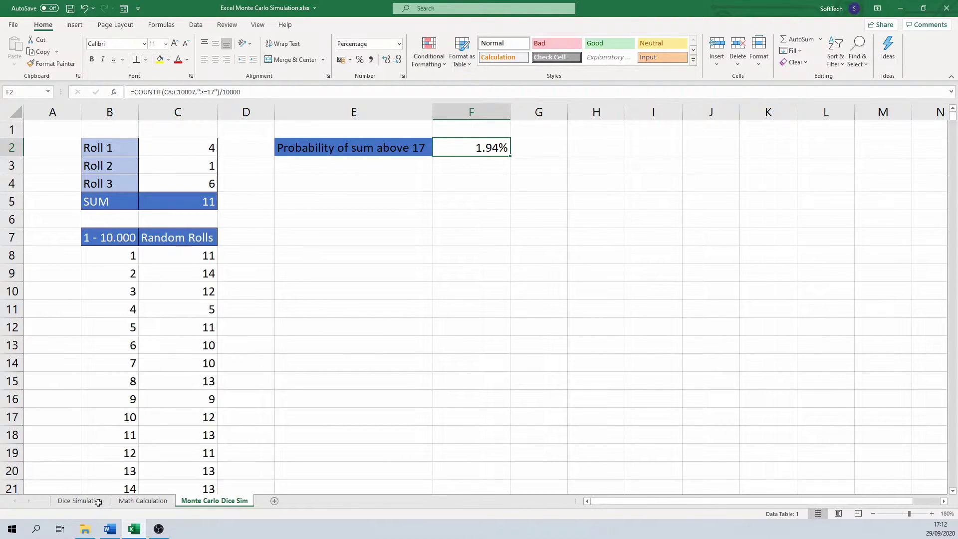
Step: On the Dice Simulation sheet, fill Roll 1–3 (C2:C4) with =RANDBETWEEN(1,6)
{"action": "key", "text": "F9"}
{"action": "left_click", "coordinate": [90, 500]}
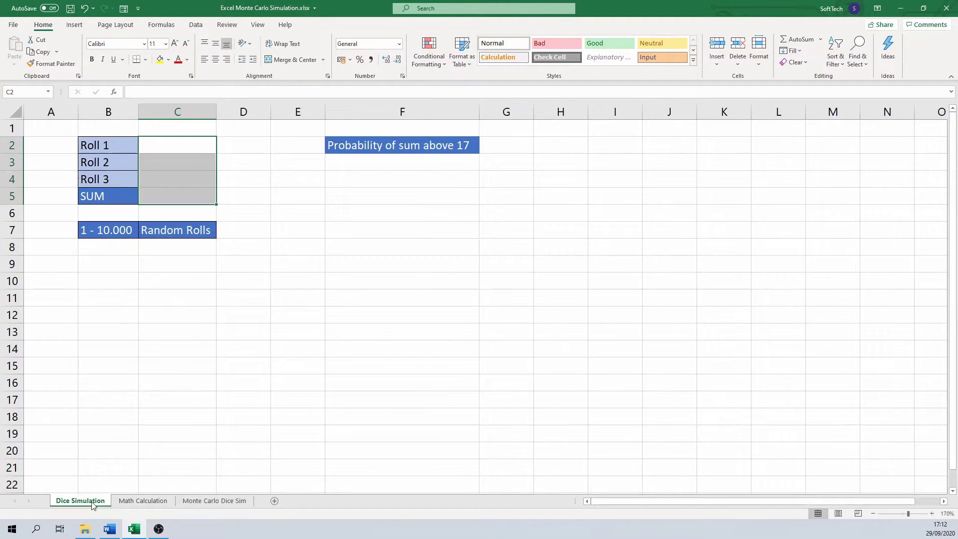
{"action": "left_click", "coordinate": [164, 145]}
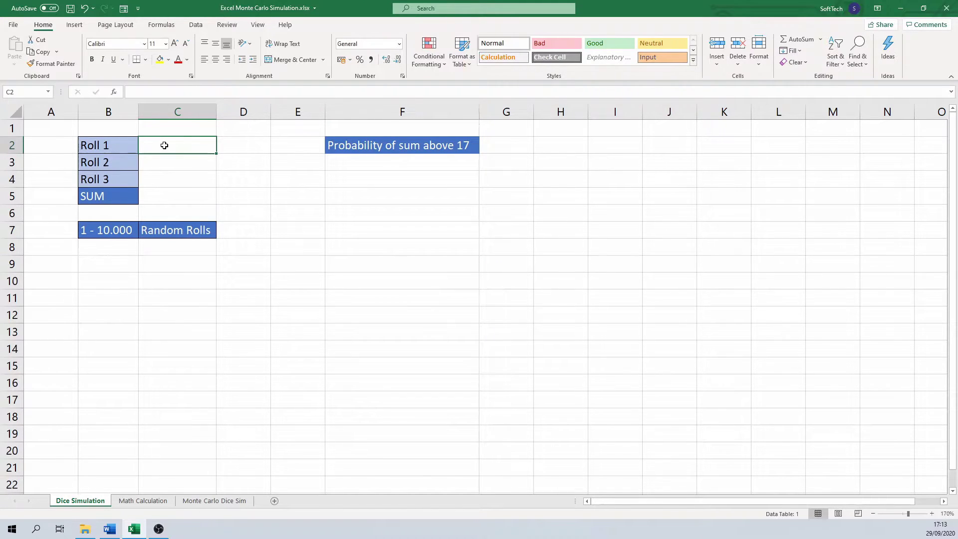
{"action": "type", "text": "=randb"}
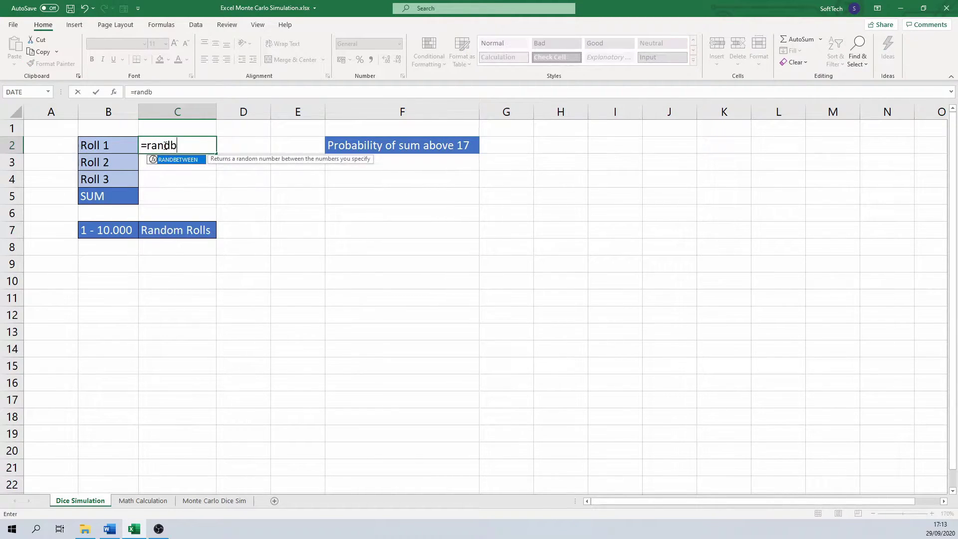
{"action": "key", "text": "Tab"}
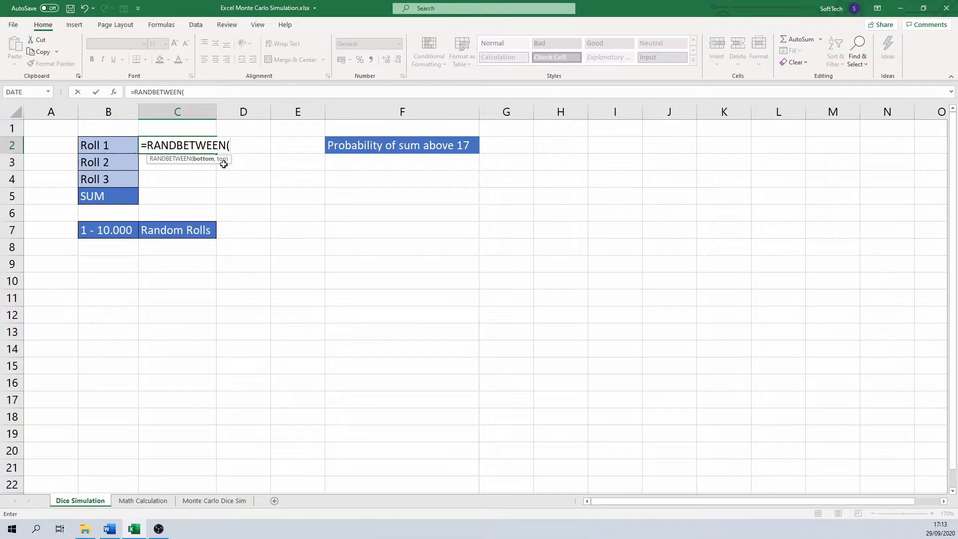
{"action": "type", "text": "1,6)"}
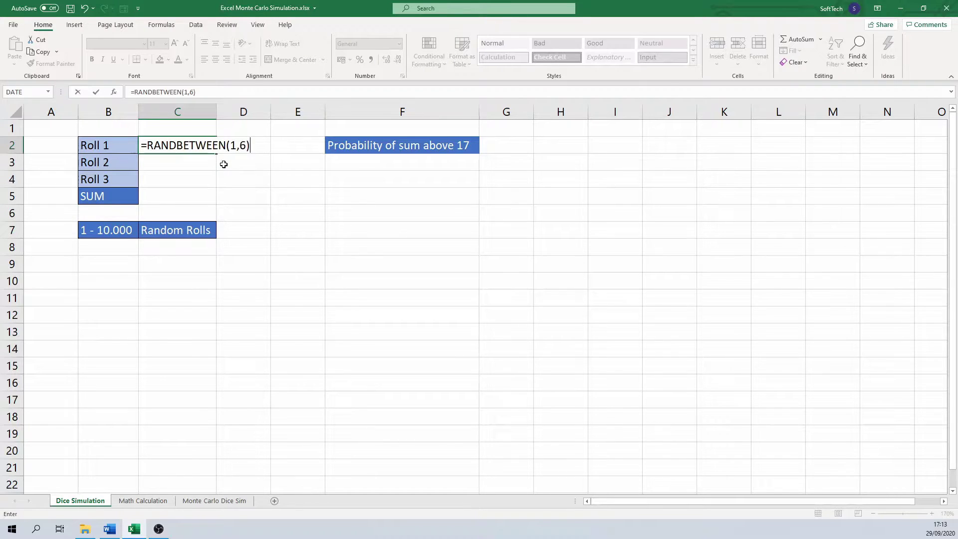
{"action": "key", "text": "Return"}
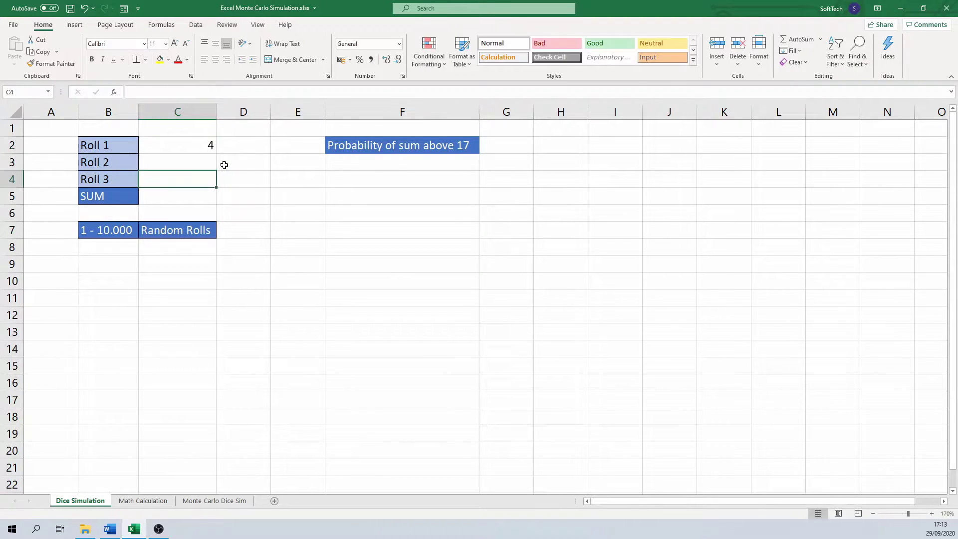
{"action": "left_click", "coordinate": [206, 146]}
{"action": "left_click_drag", "start_coordinate": [215, 155], "coordinate": [209, 187]}
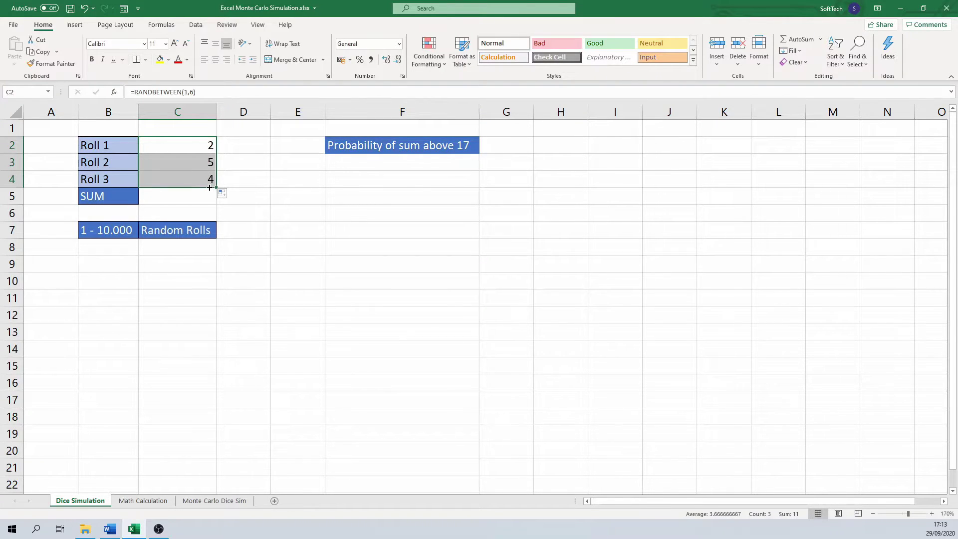
Step: Enter =SUM(C2:C4) in C5 to total the three dice rolls
{"action": "left_click", "coordinate": [170, 198]}
{"action": "type", "text": "="}
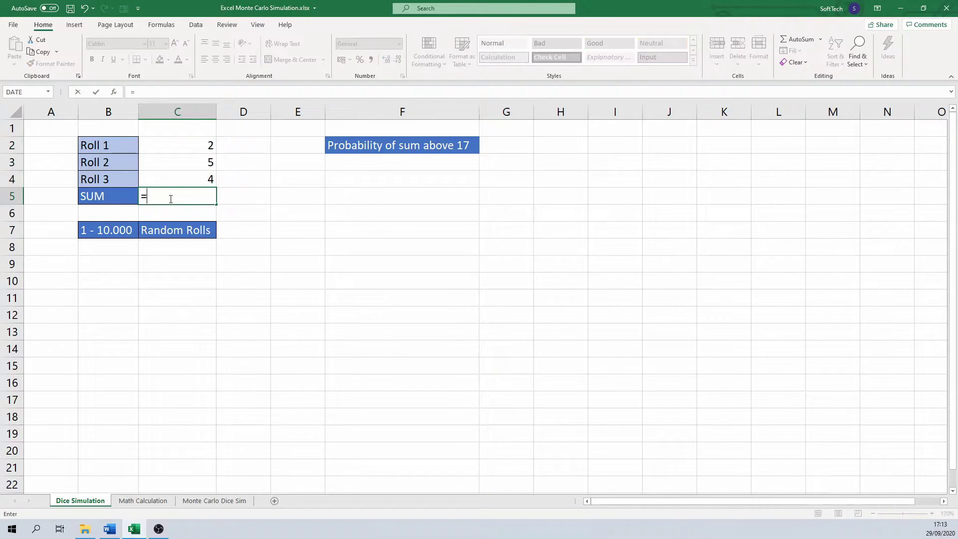
{"action": "type", "text": "SUM("}
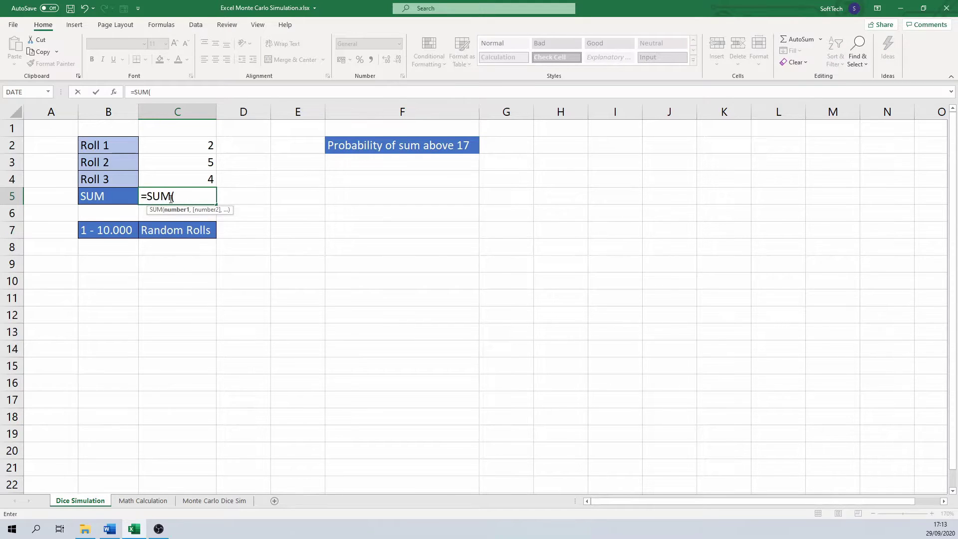
{"action": "left_click_drag", "start_coordinate": [201, 149], "coordinate": [209, 180]}
{"action": "type", "text": ")"}
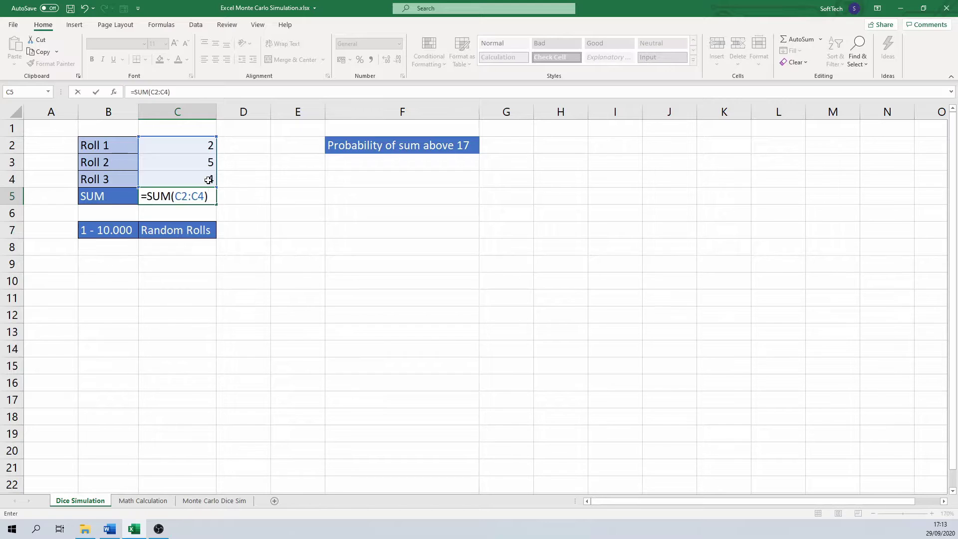
{"action": "key", "text": "Return"}
{"action": "key", "text": "Return"}
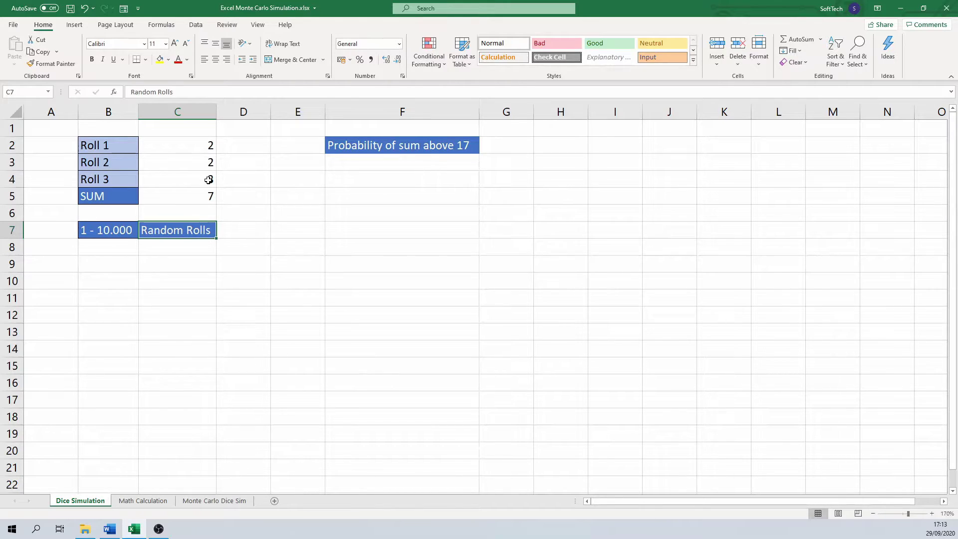
Step: Number column B from 1 in B8 down to 10000 as a linear column series
{"action": "left_click", "coordinate": [114, 252]}
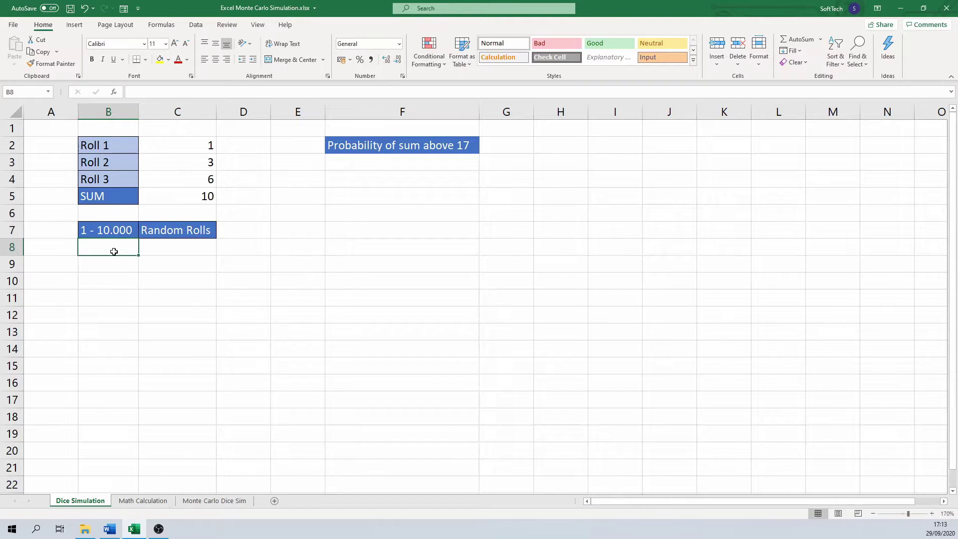
{"action": "type", "text": "1"}
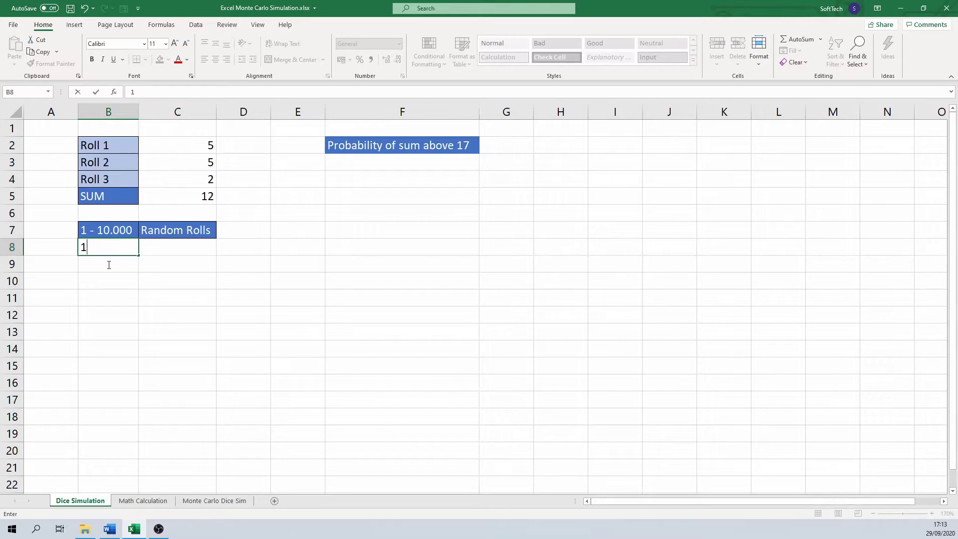
{"action": "key", "text": "Return"}
{"action": "left_click", "coordinate": [128, 246]}
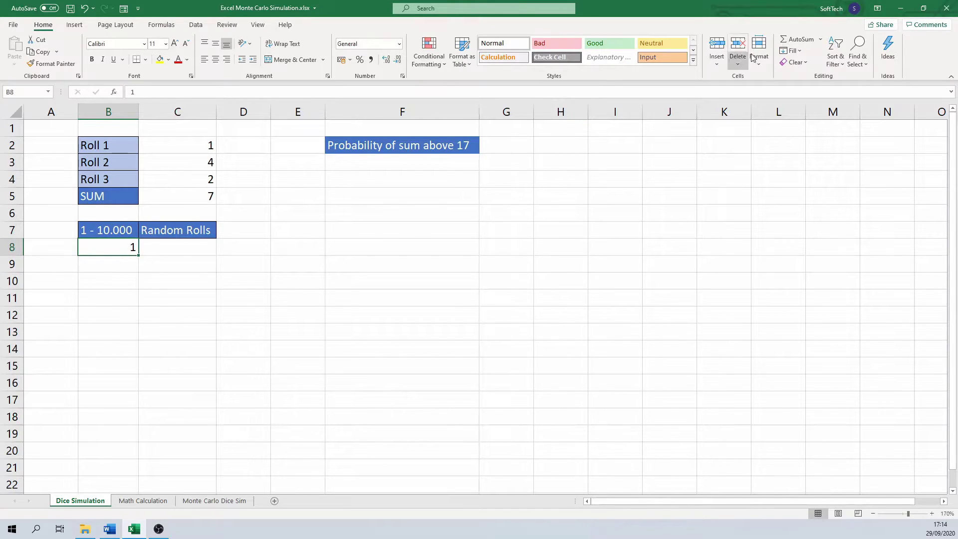
{"action": "left_click", "coordinate": [793, 51]}
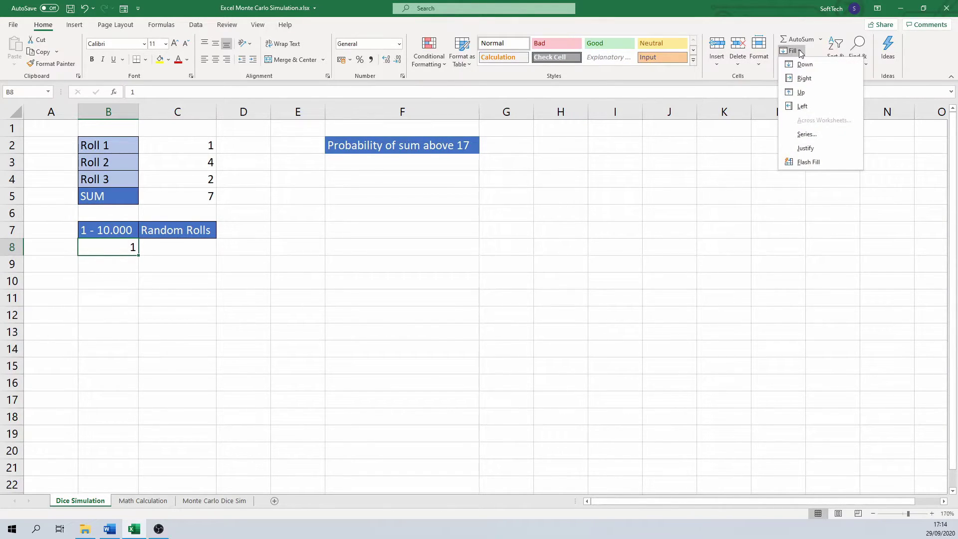
{"action": "left_click", "coordinate": [805, 134]}
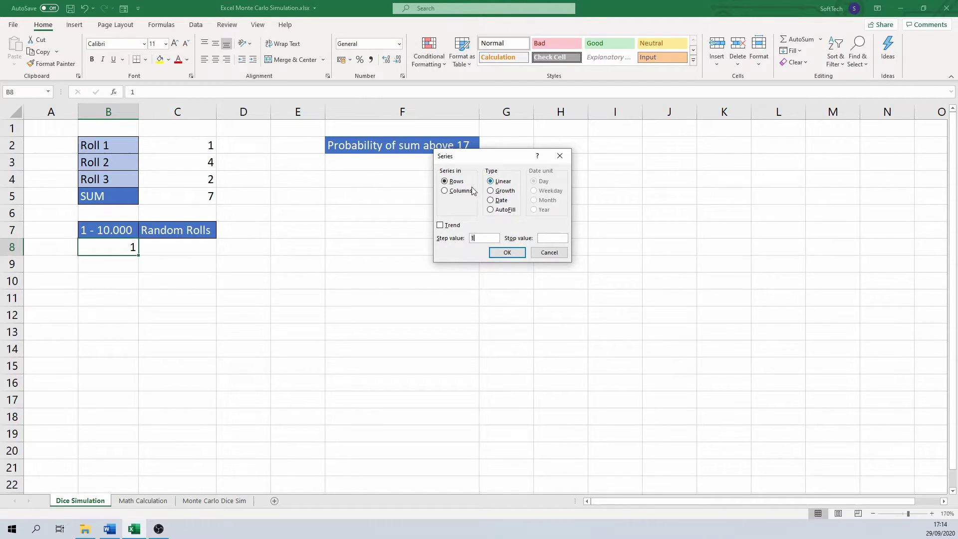
{"action": "left_click", "coordinate": [445, 193]}
{"action": "left_click", "coordinate": [545, 236]}
{"action": "left_click", "coordinate": [516, 252]}
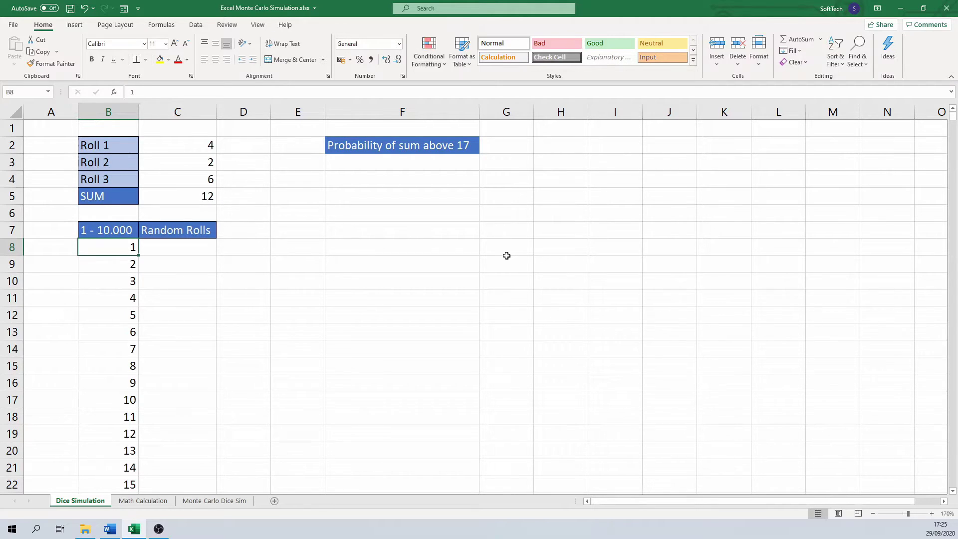
Step: Link Random Rolls cell C8 to the dice total with =C5
{"action": "left_click", "coordinate": [188, 251]}
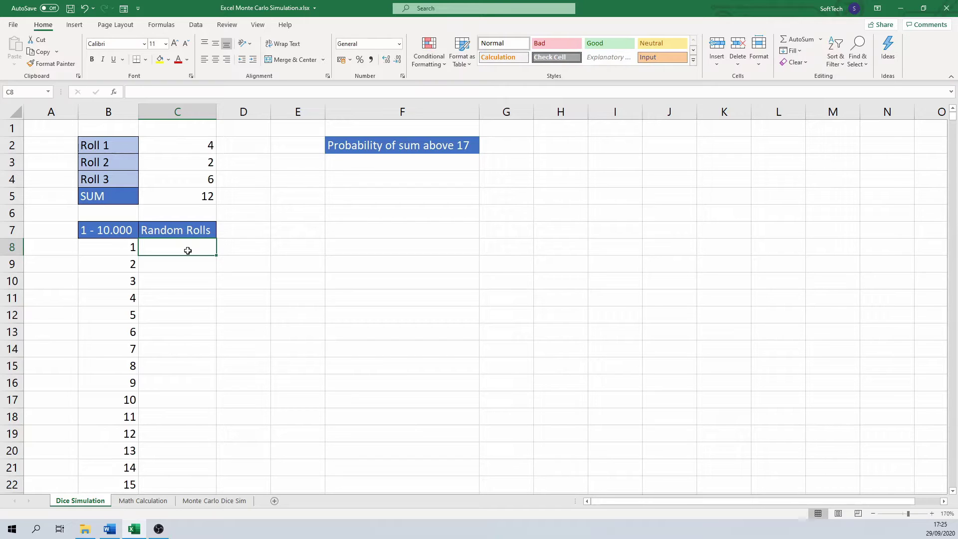
{"action": "type", "text": "="}
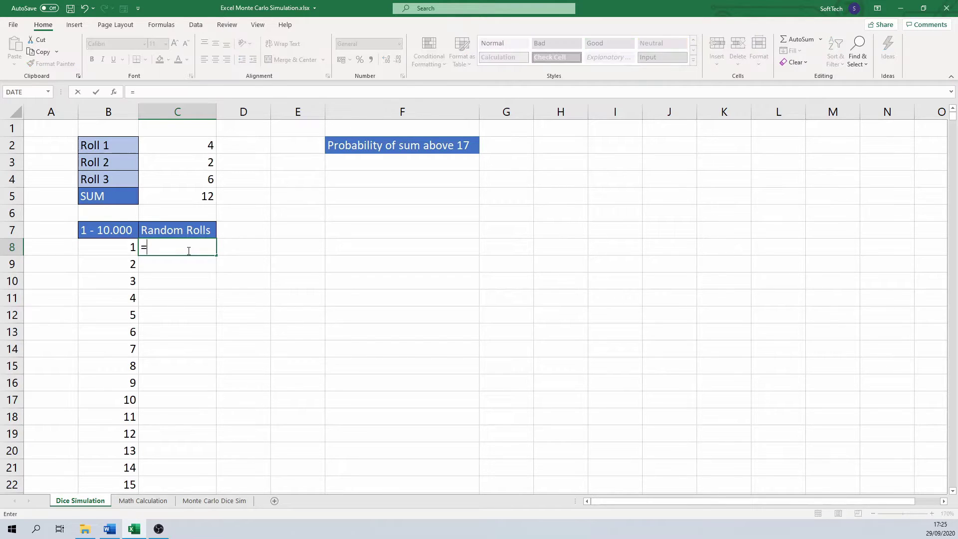
{"action": "left_click", "coordinate": [195, 196]}
{"action": "key", "text": "Return"}
{"action": "key", "text": "Return"}
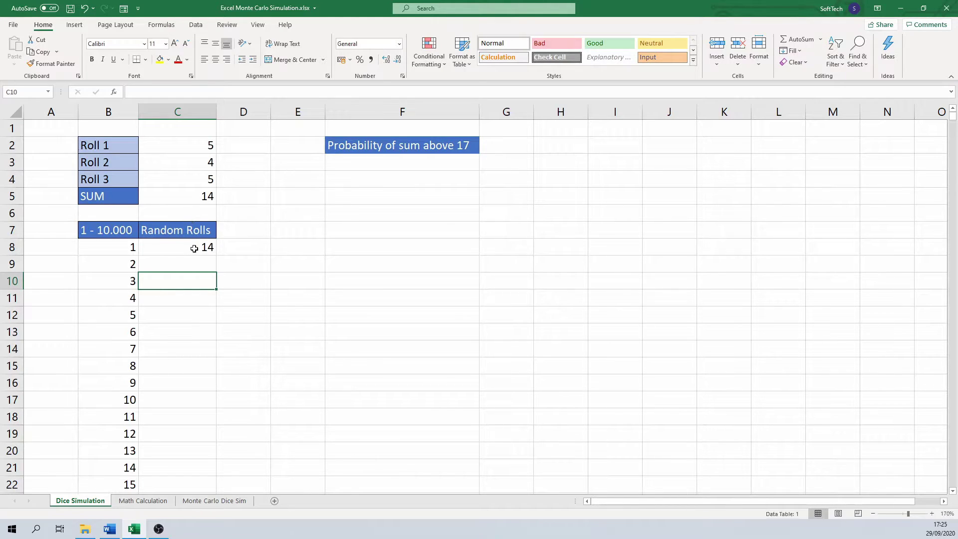
Step: Select the numbered table block B8:C10007
{"action": "left_click", "coordinate": [109, 249]}
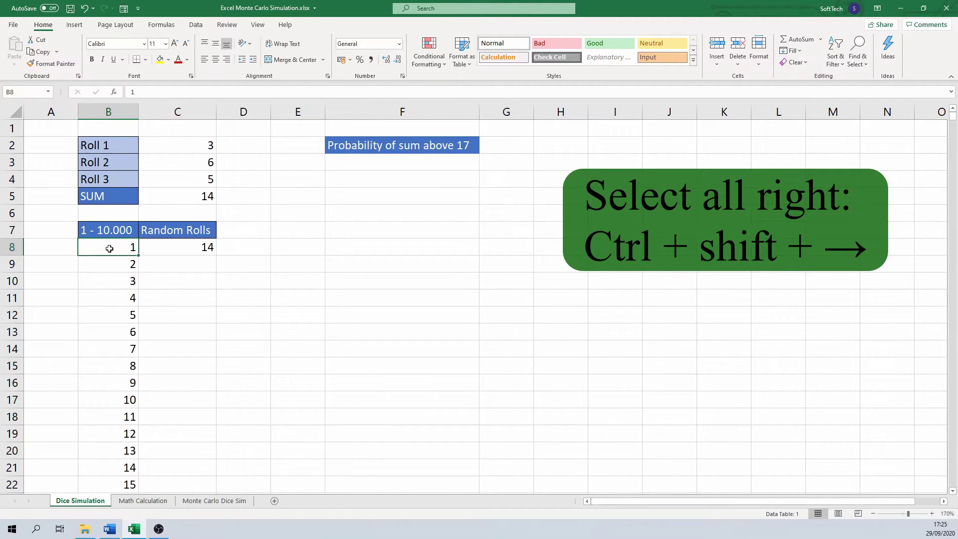
{"action": "key", "text": "ctrl+shift+Right"}
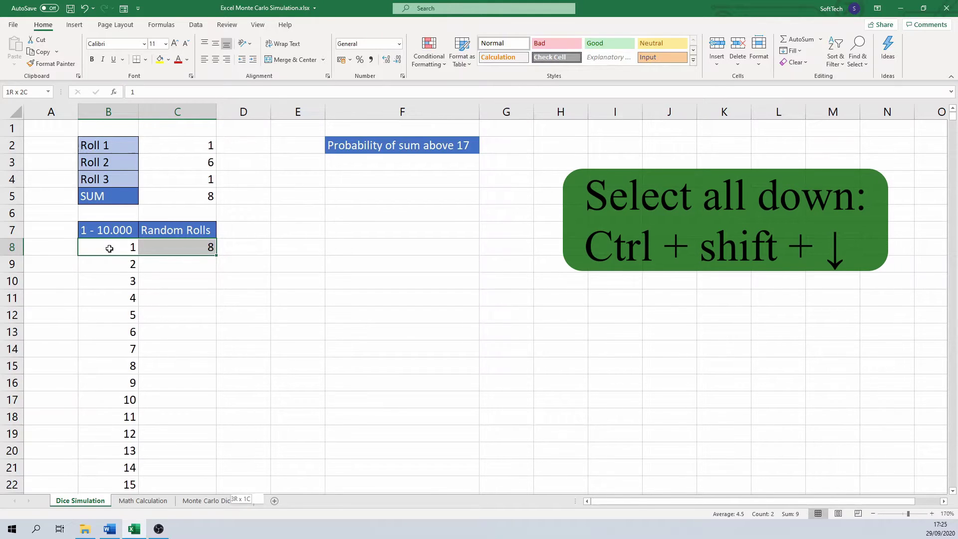
{"action": "key", "text": "ctrl+shift+Down"}
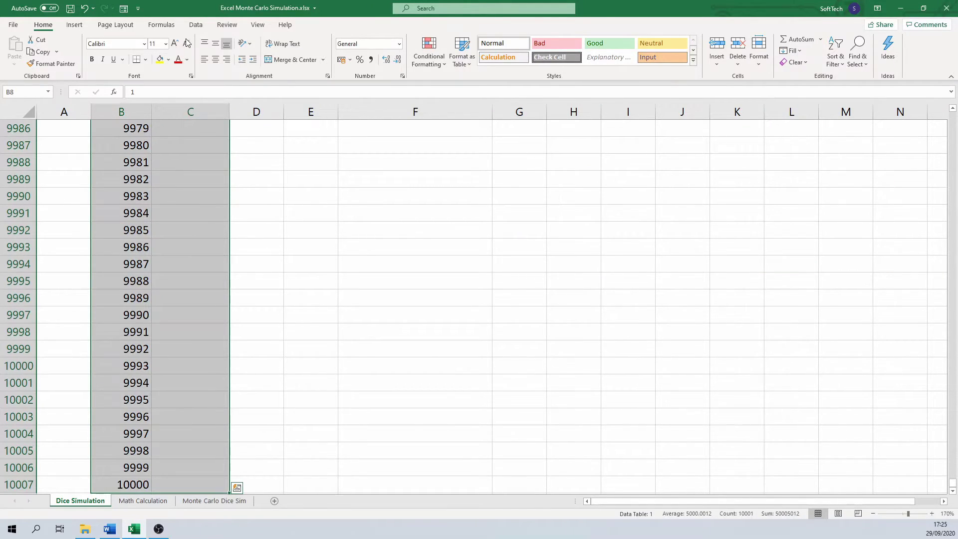
Step: Create a What-If Data Table over the selection using empty cell F8 as column input cell
{"action": "left_click", "coordinate": [191, 29]}
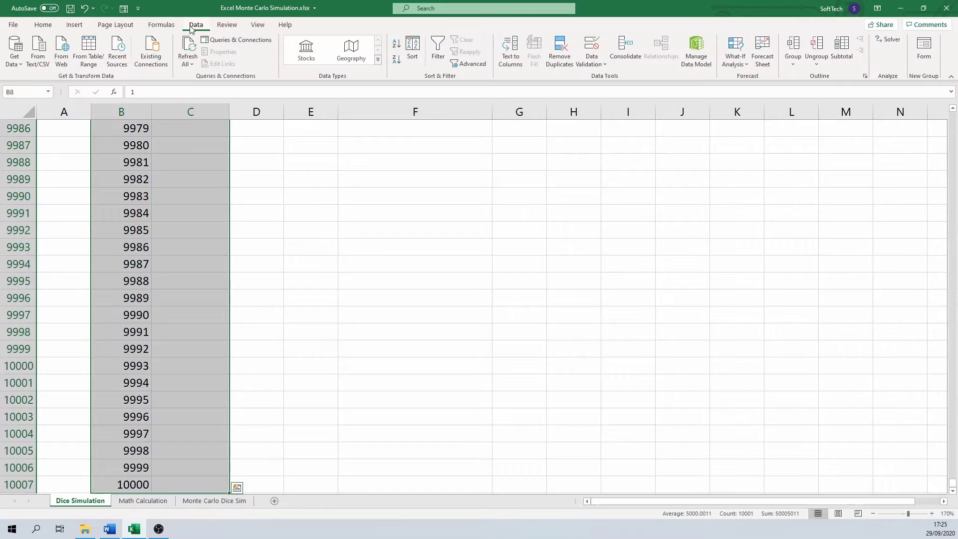
{"action": "left_click", "coordinate": [733, 69]}
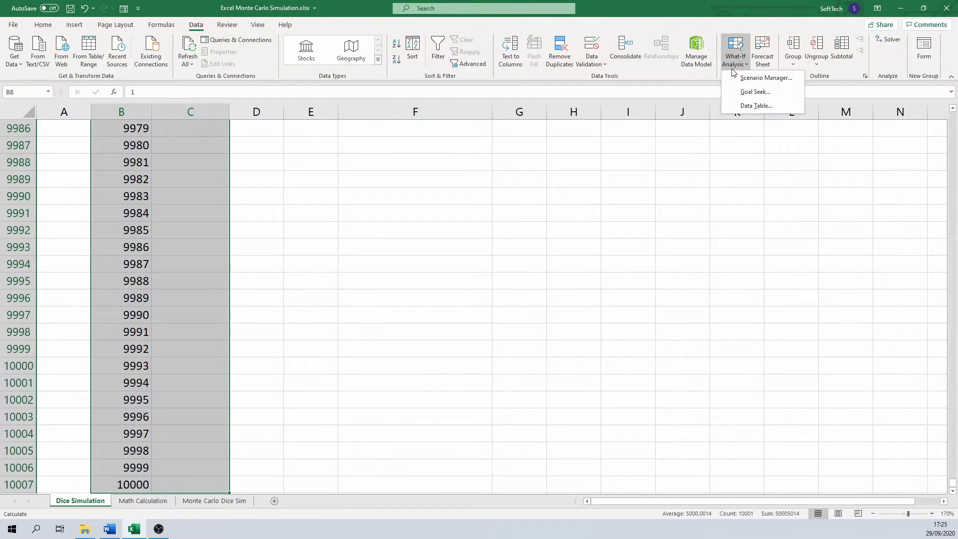
{"action": "left_click", "coordinate": [752, 106]}
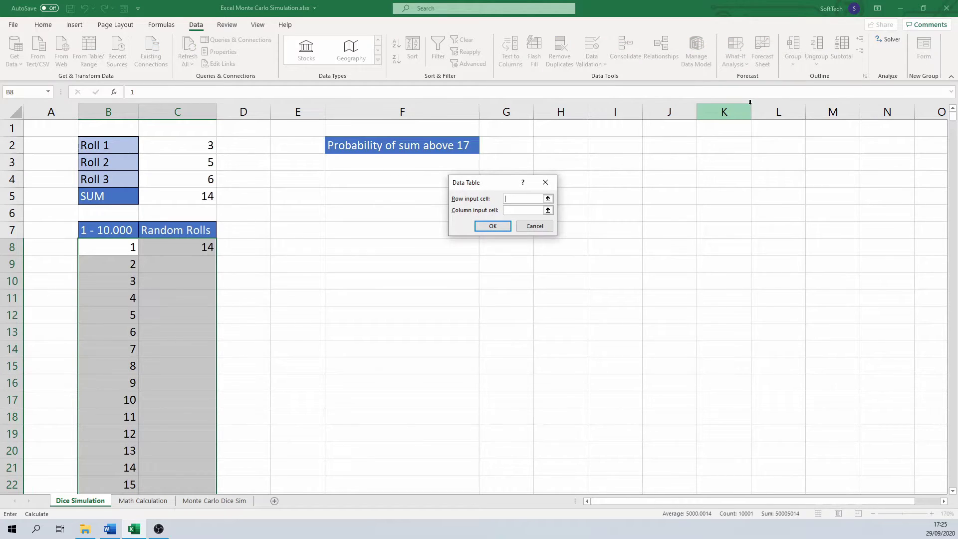
{"action": "left_click", "coordinate": [521, 210]}
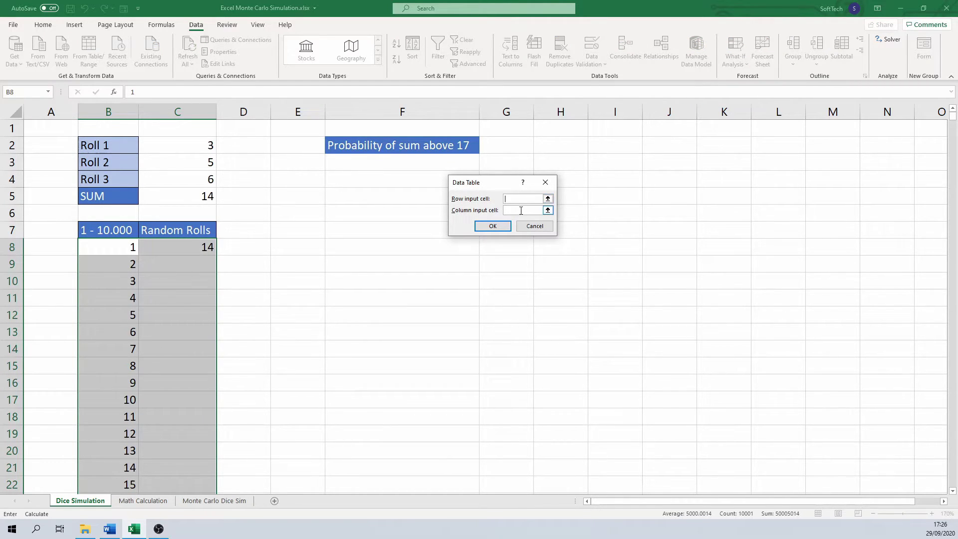
{"action": "left_click", "coordinate": [340, 244]}
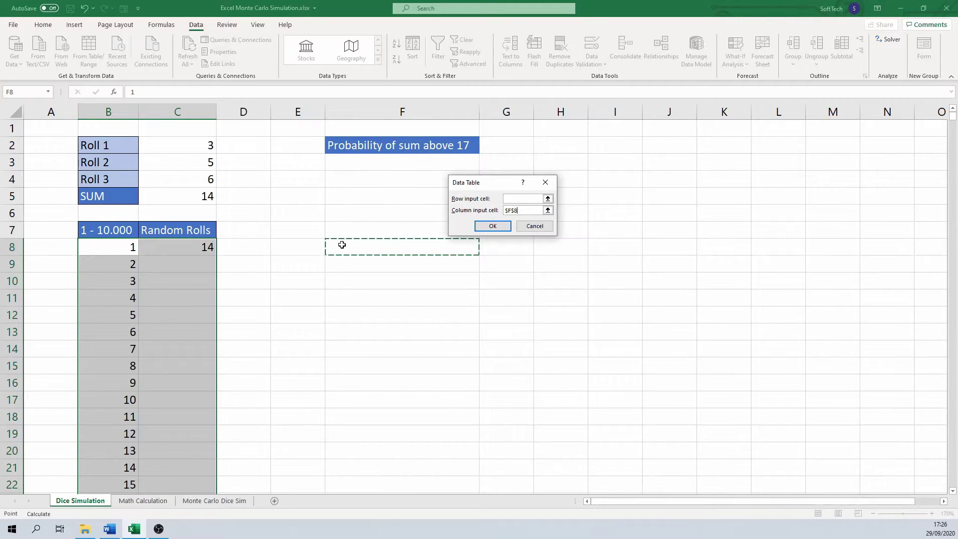
{"action": "left_click", "coordinate": [492, 227]}
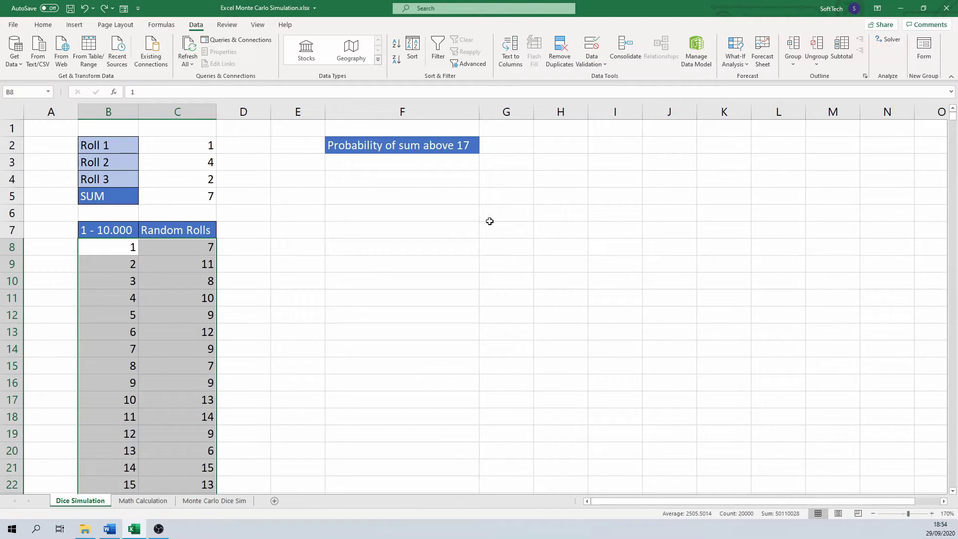
Step: Enter =COUNTIF(C8:C10007,">=17")/10000 in G2 for the probability of 17 or more
{"action": "left_click", "coordinate": [497, 144]}
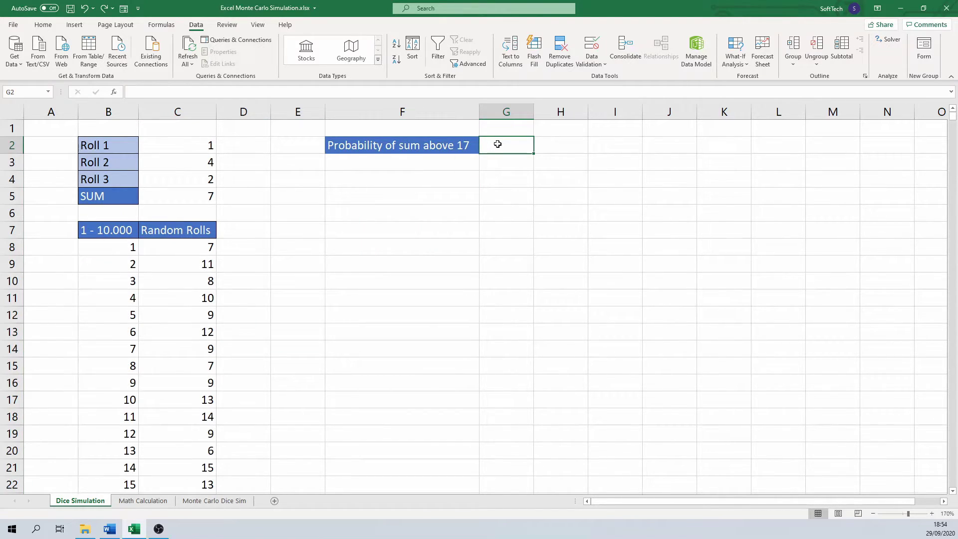
{"action": "type", "text": "=counti"}
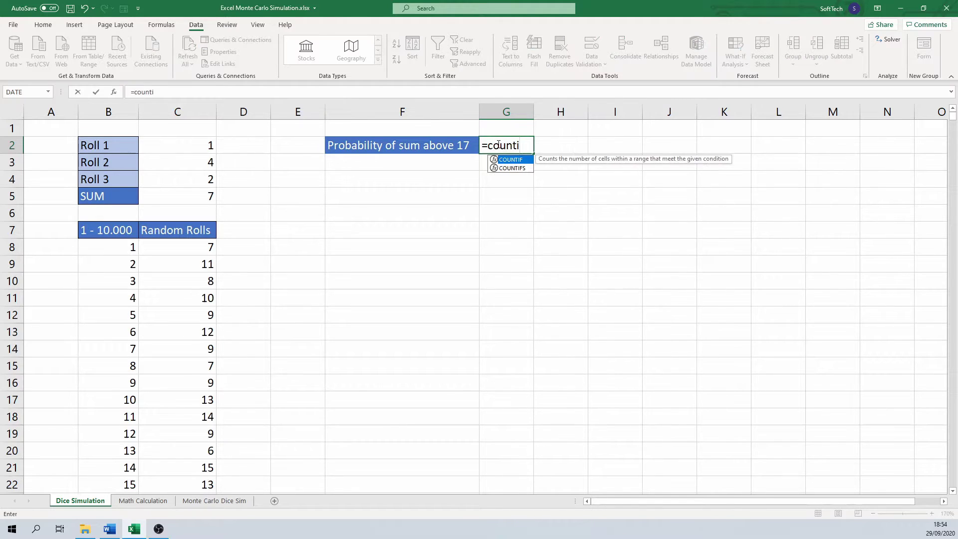
{"action": "key", "text": "Tab"}
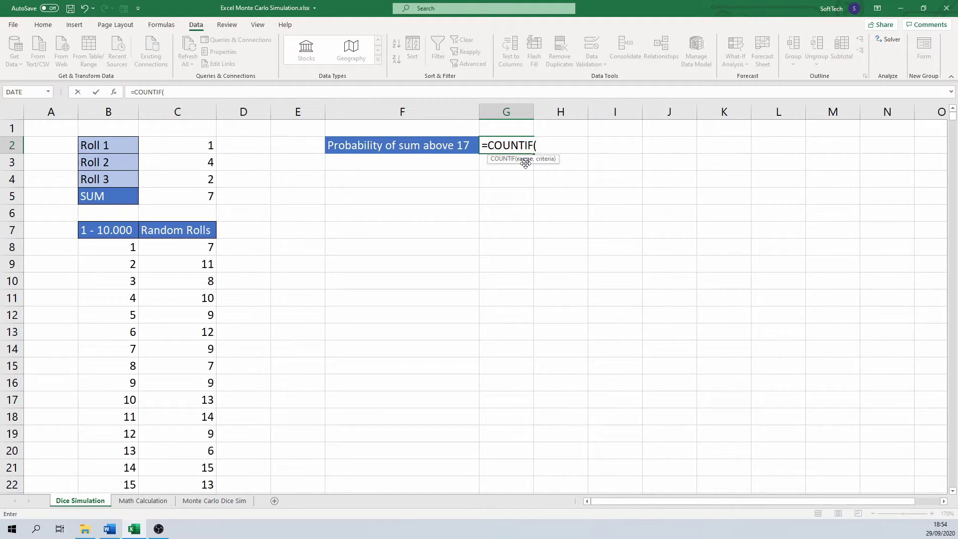
{"action": "left_click", "coordinate": [167, 246]}
{"action": "key", "text": "ctrl+shift+Down"}
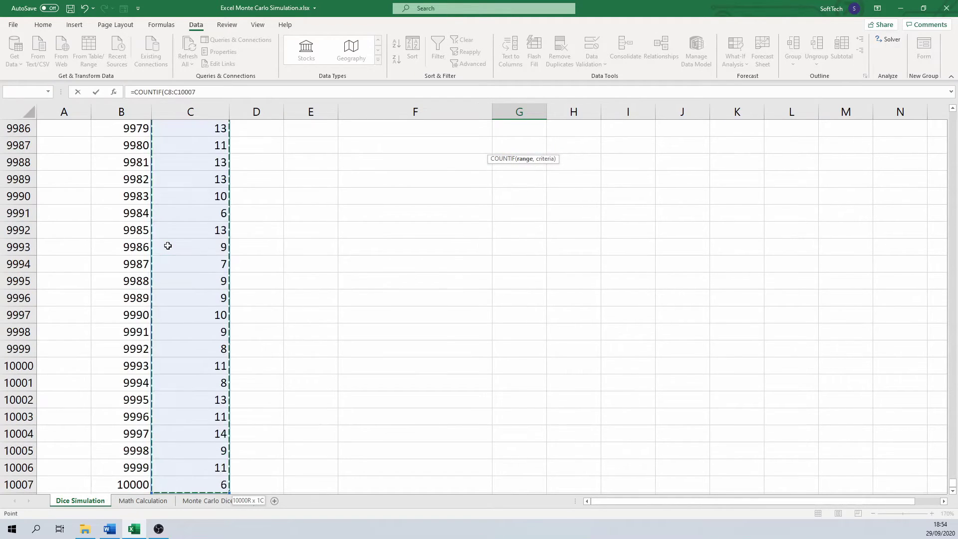
{"action": "key", "text": "ctrl+BackSpace"}
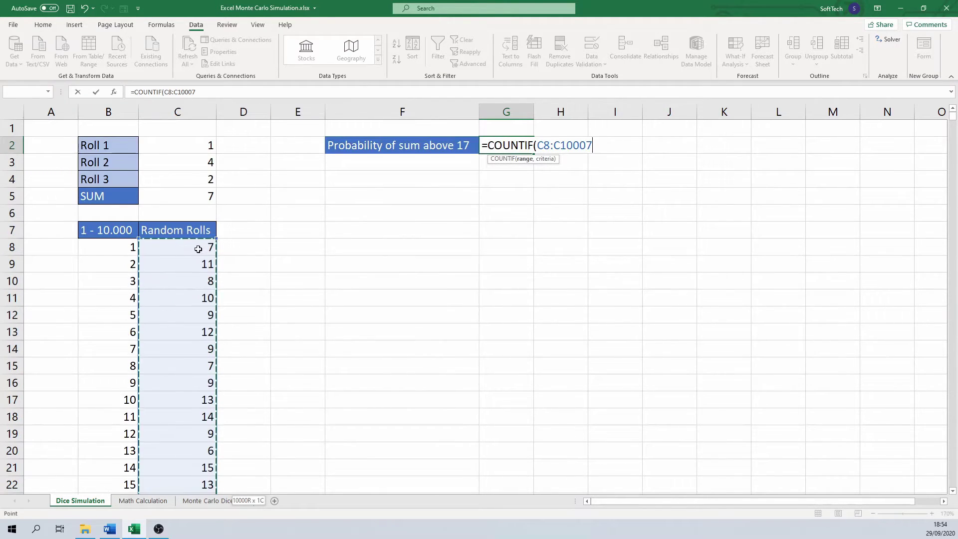
{"action": "type", "text": ",>="}
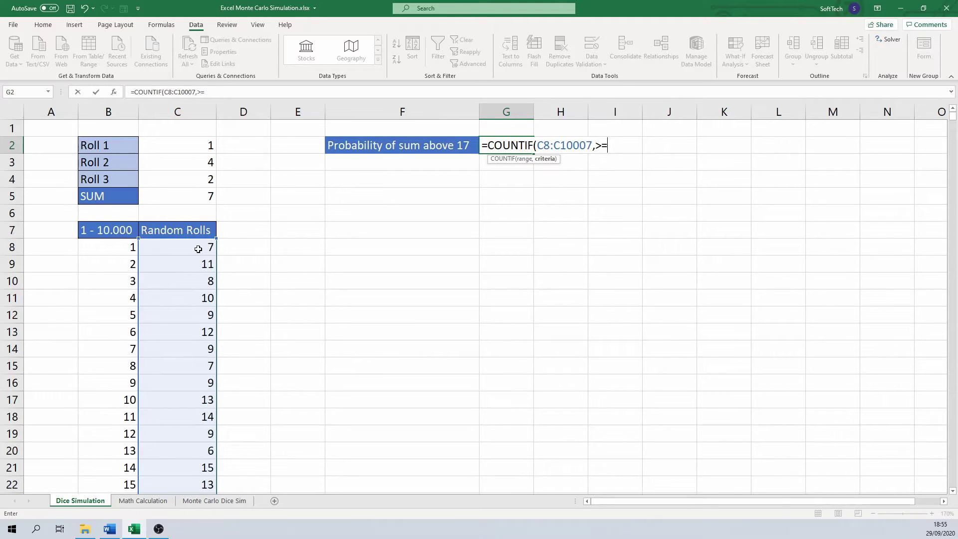
{"action": "type", "text": "17\""}
{"action": "left_click", "coordinate": [597, 149]}
{"action": "type", "text": "\""}
{"action": "key", "text": "End"}
{"action": "type", "text": ")/10000"}
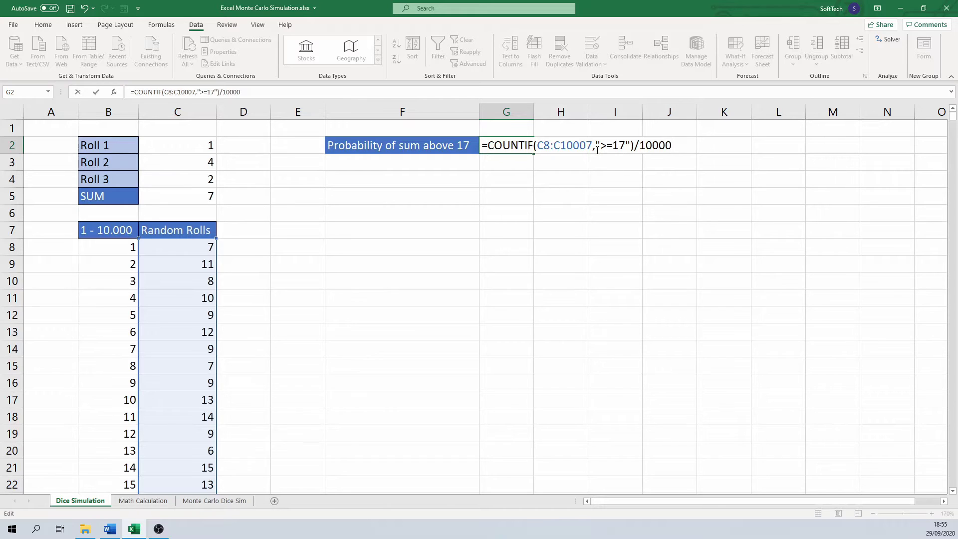
{"action": "key", "text": "Return"}
{"action": "key", "text": "Return"}
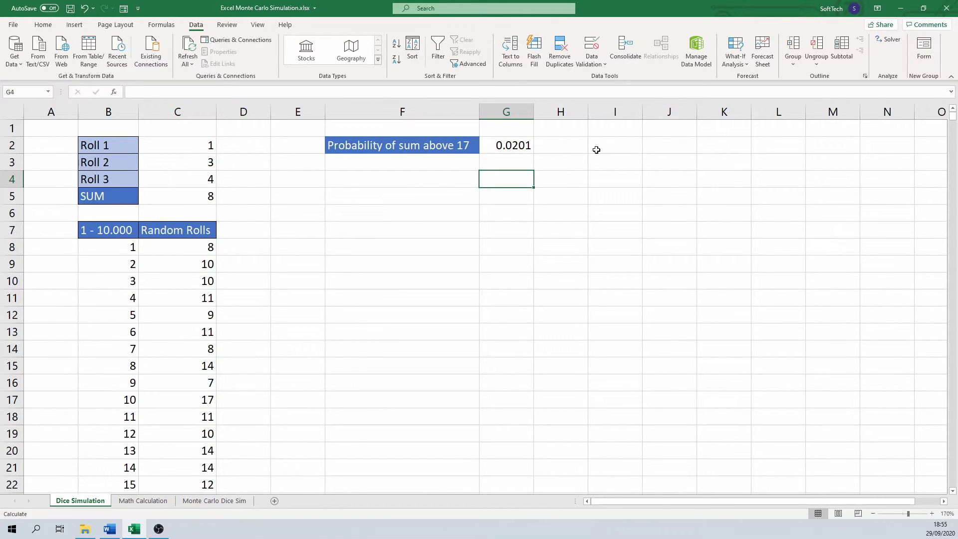
{"action": "left_click", "coordinate": [516, 146]}
Step: Format G2 as Percentage with 2 decimals, then recalculate the rolls until it reads 1.72%
{"action": "right_click", "coordinate": [518, 149]}
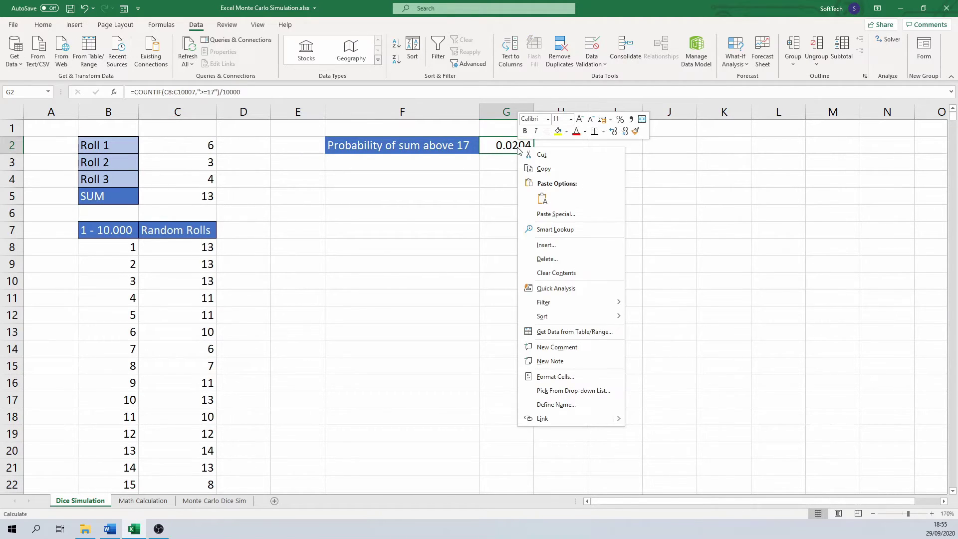
{"action": "left_click", "coordinate": [557, 378]}
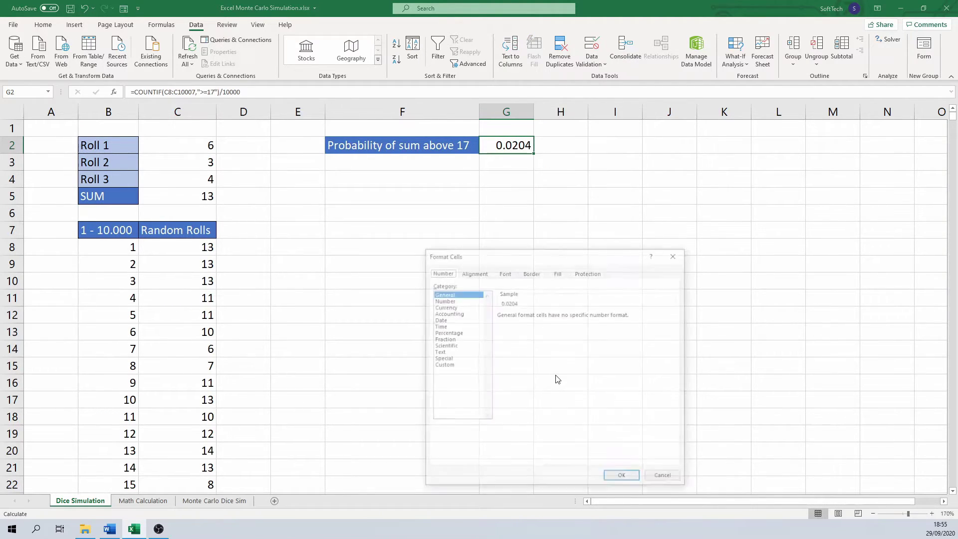
{"action": "left_click", "coordinate": [448, 333]}
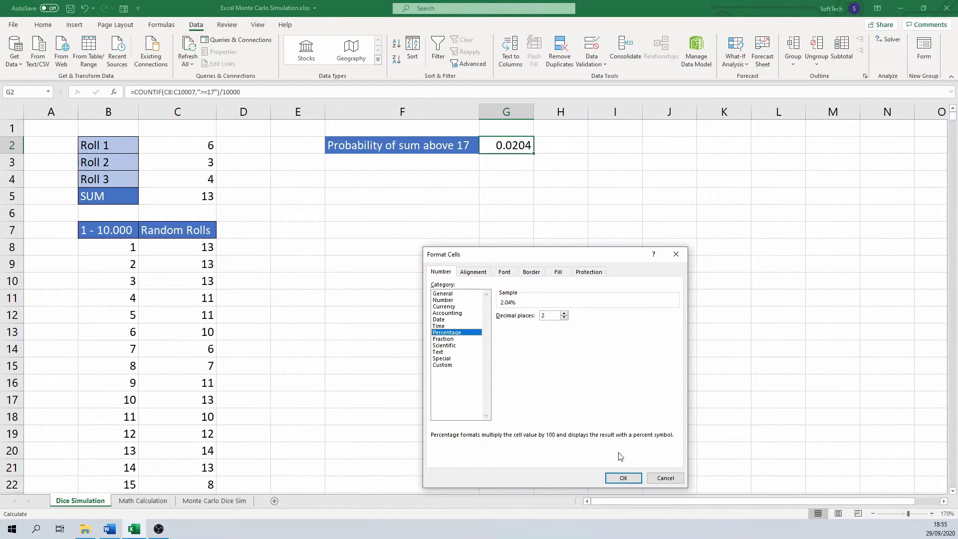
{"action": "left_click", "coordinate": [622, 478]}
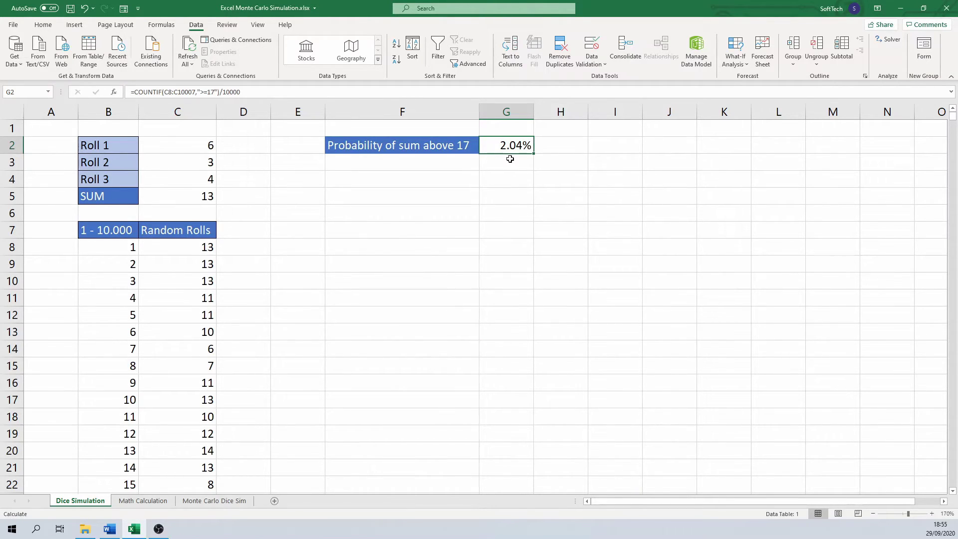
{"action": "key", "text": "F9"}
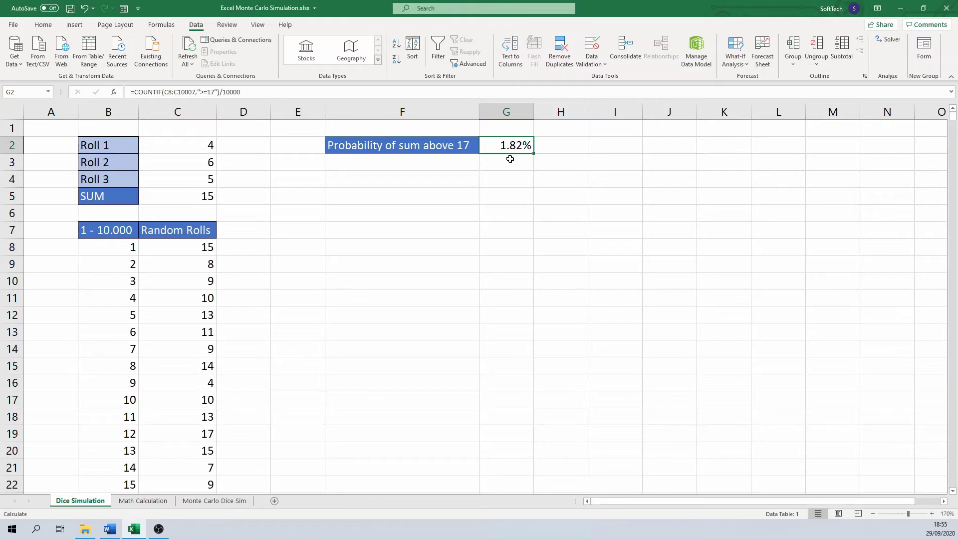
{"action": "key", "text": "F9"}
{"action": "key", "text": "F9"}
{"action": "key", "text": "F9"}
{"action": "key", "text": "F9"}
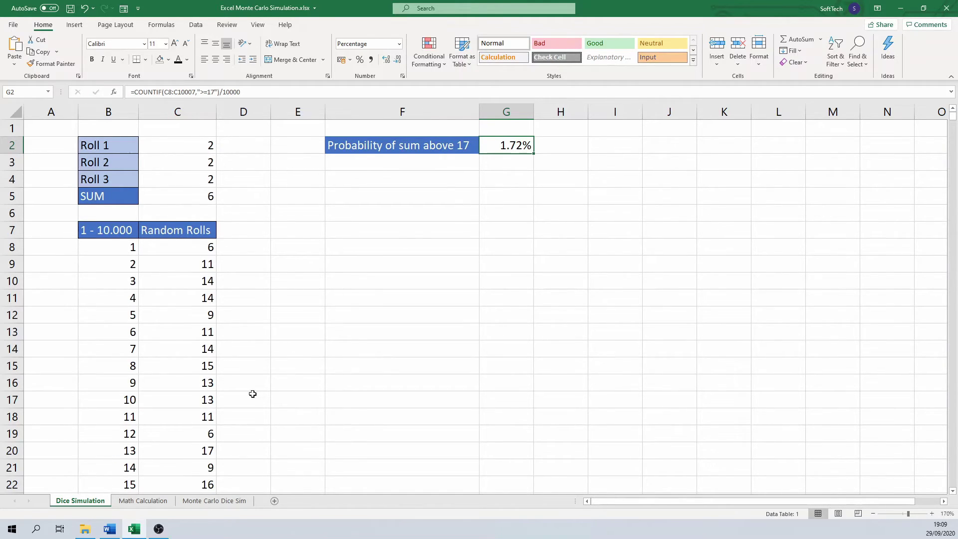
Step: Go to the Math Calculation sheet and select H2 for the satisfying-combination count
{"action": "key", "text": "F9"}
{"action": "left_click", "coordinate": [143, 500]}
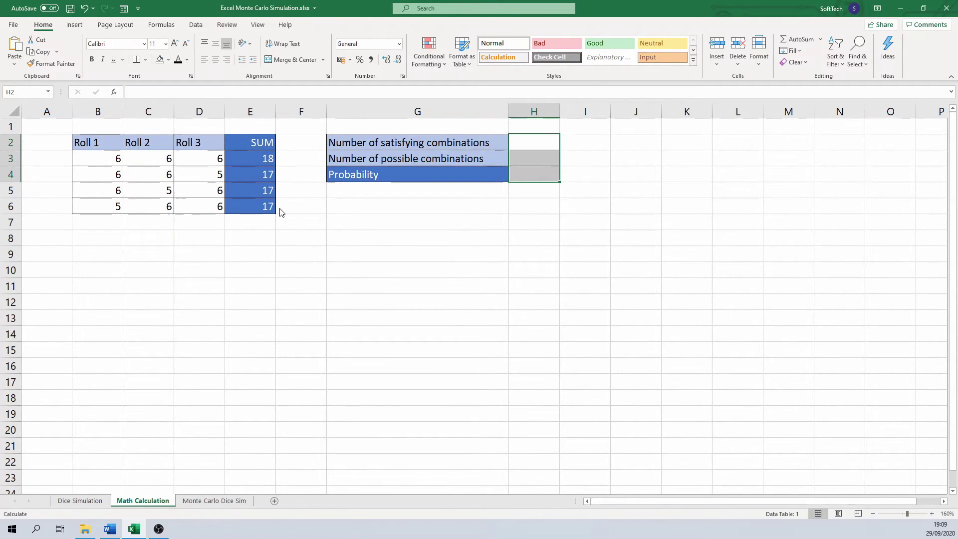
{"action": "left_click", "coordinate": [534, 139]}
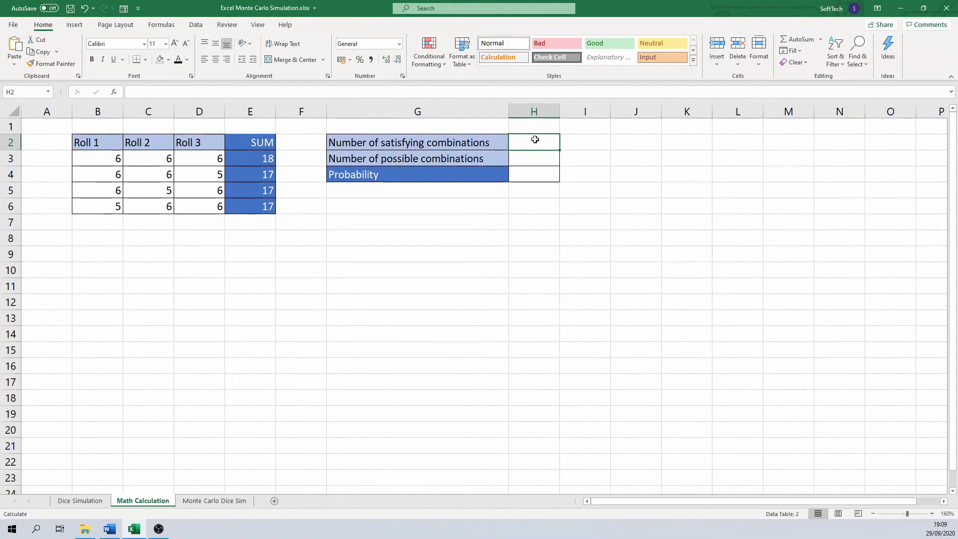
Step: Count the satisfying combinations in H2 with =COUNT(E3:E6), giving 4
{"action": "type", "text": "=count"}
{"action": "key", "text": "Tab"}
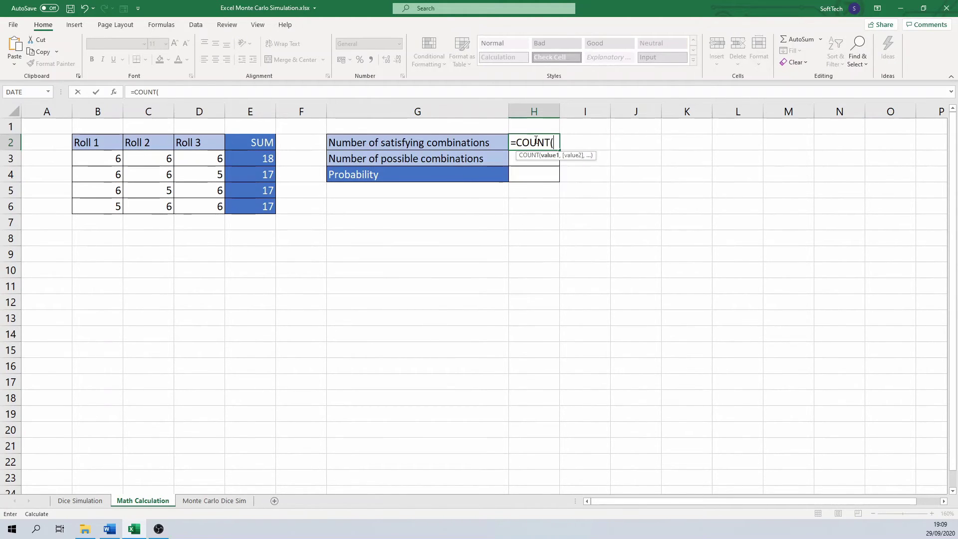
{"action": "left_click", "coordinate": [260, 157]}
{"action": "left_click", "coordinate": [261, 206], "text": "shift"}
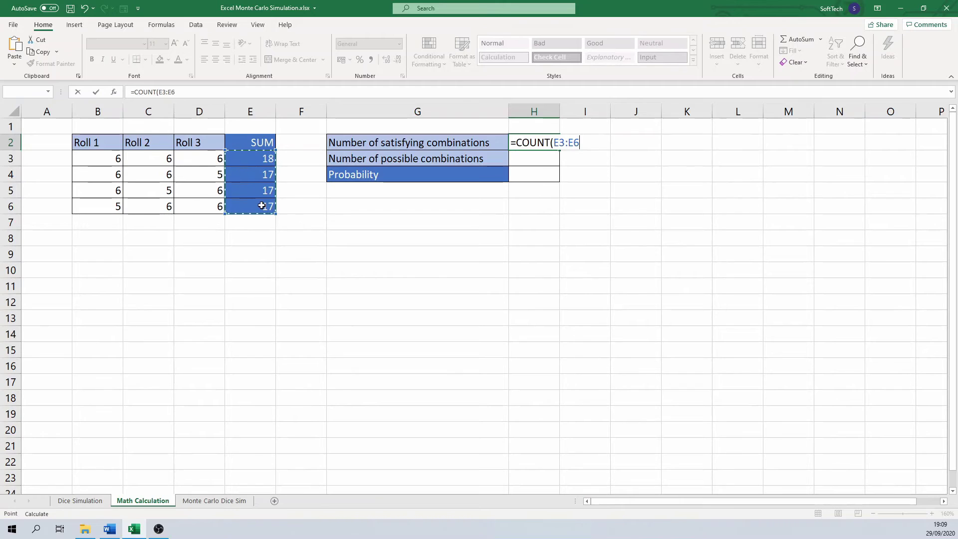
{"action": "key", "text": "Return"}
{"action": "key", "text": "Return"}
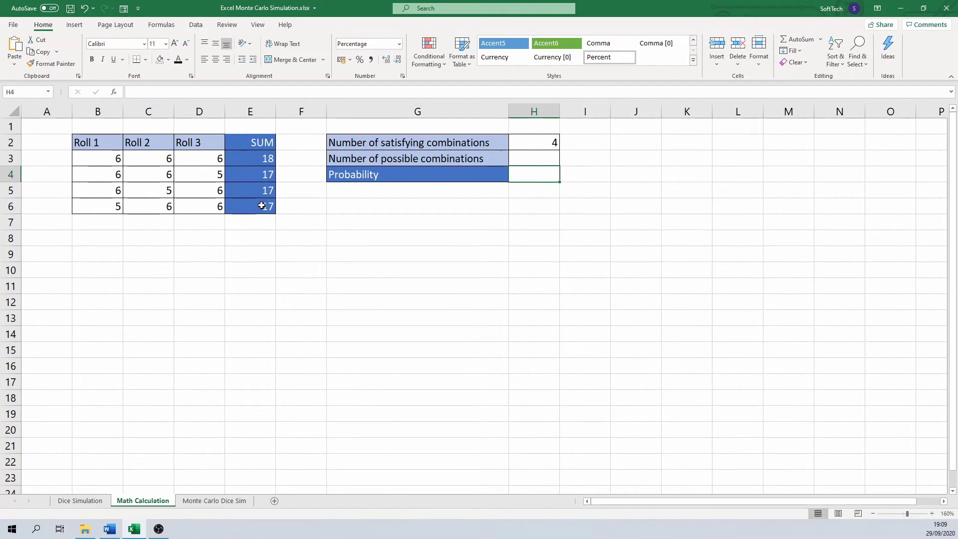
Step: Enter =6^3 in H3 for 216 possible combinations
{"action": "left_click", "coordinate": [527, 159]}
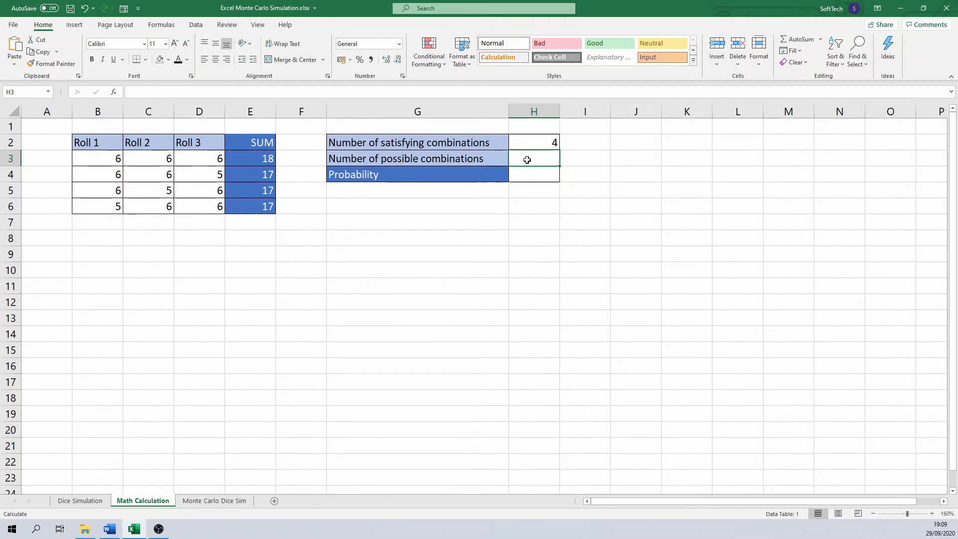
{"action": "type", "text": "="}
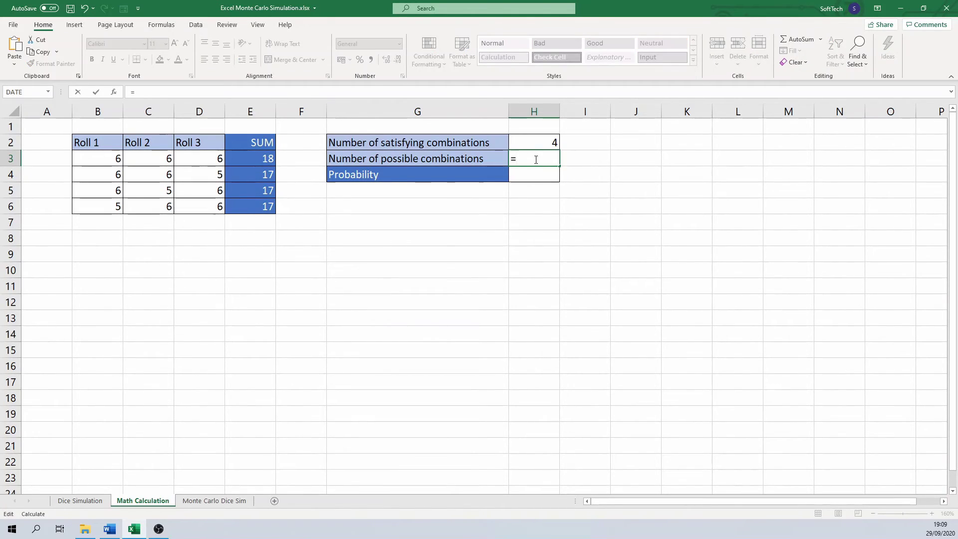
{"action": "type", "text": "6"}
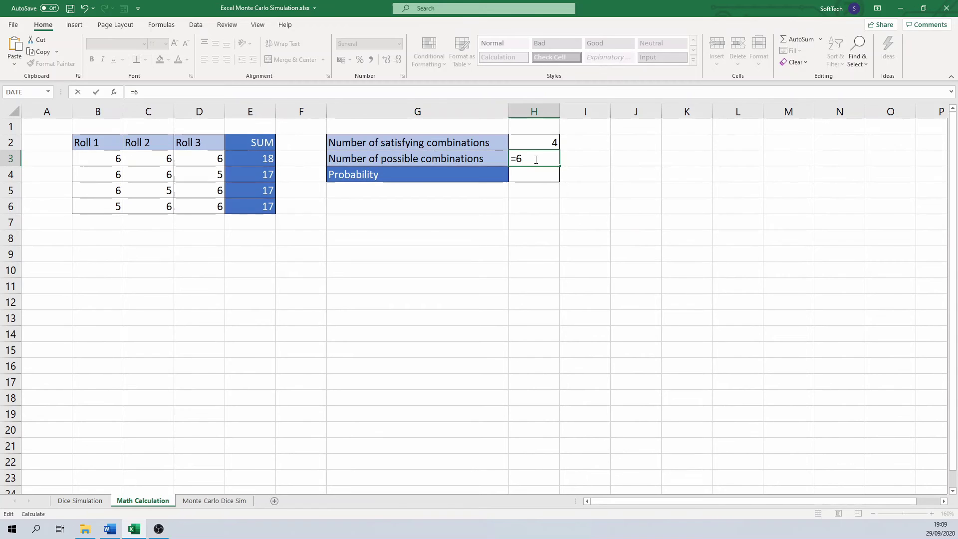
{"action": "type", "text": "^3"}
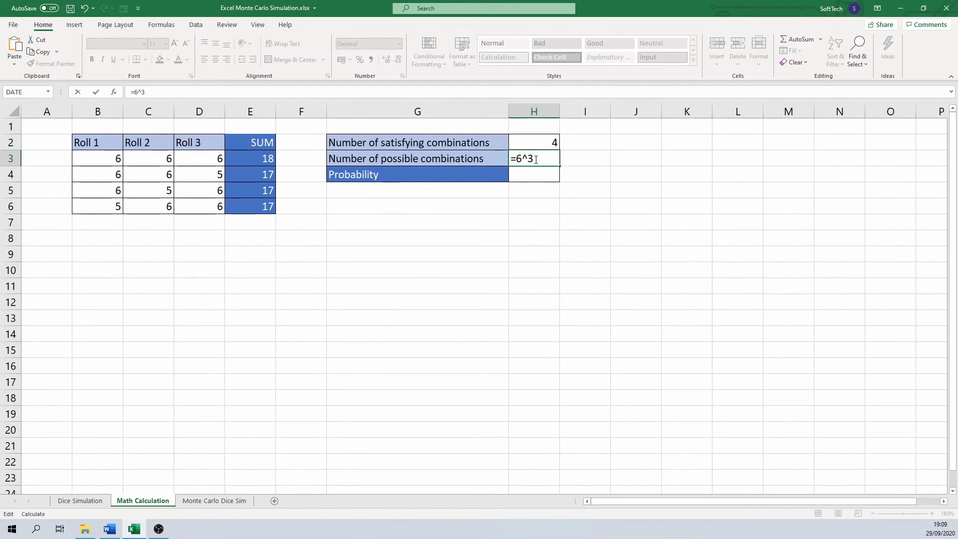
{"action": "key", "text": "Return"}
{"action": "key", "text": "Return"}
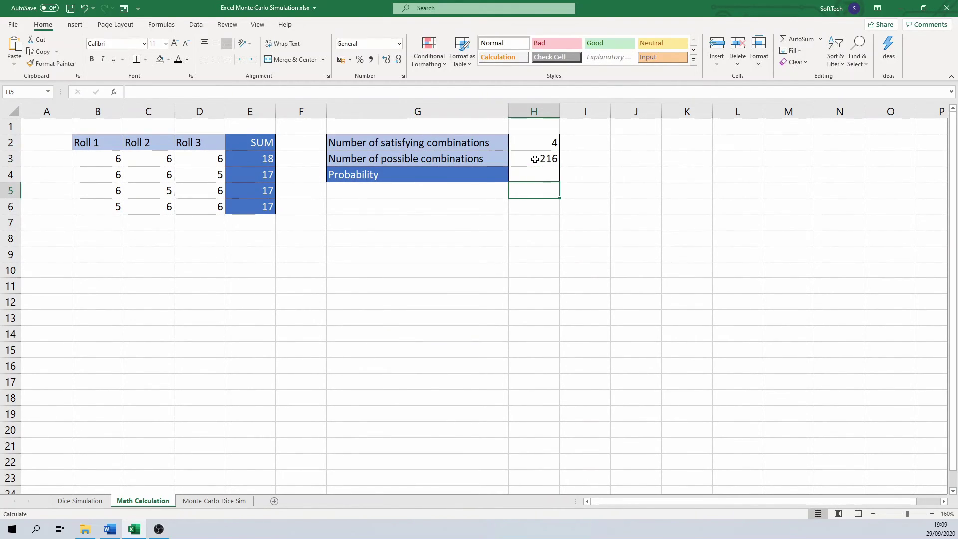
Step: Format H4 as a percentage and enter =H2/H3, showing the exact 1.85%
{"action": "left_click", "coordinate": [534, 173]}
{"action": "key", "text": "ctrl+shift+5"}
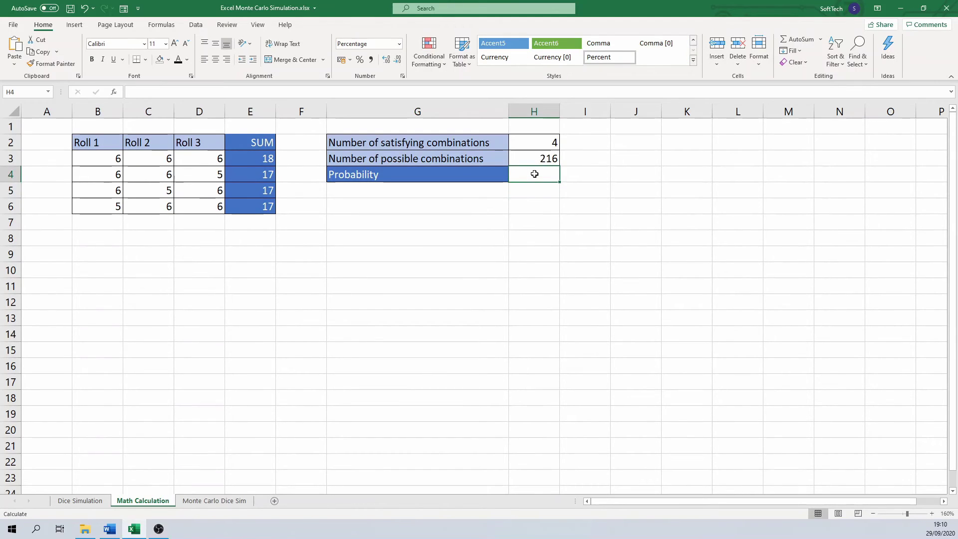
{"action": "type", "text": "="}
{"action": "left_click", "coordinate": [546, 143]}
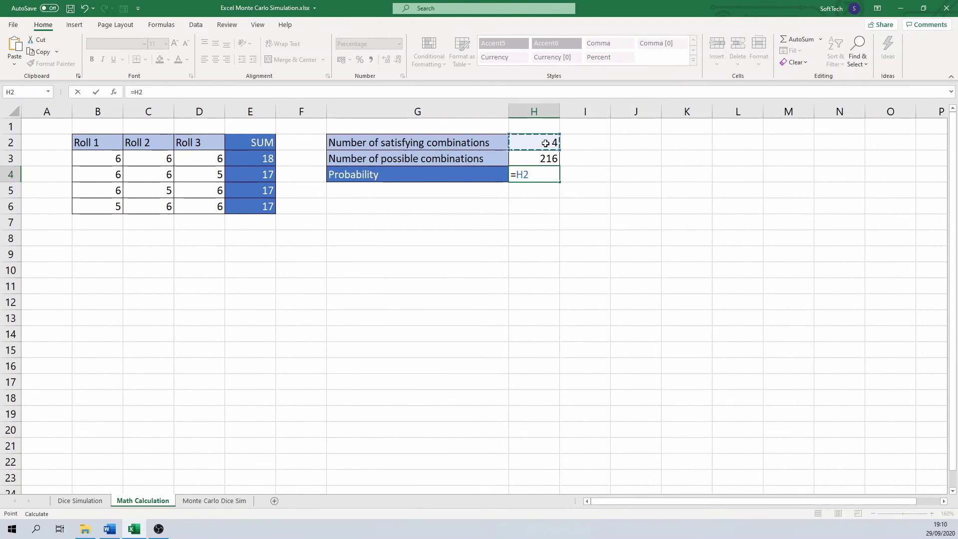
{"action": "type", "text": "/"}
{"action": "left_click", "coordinate": [553, 155]}
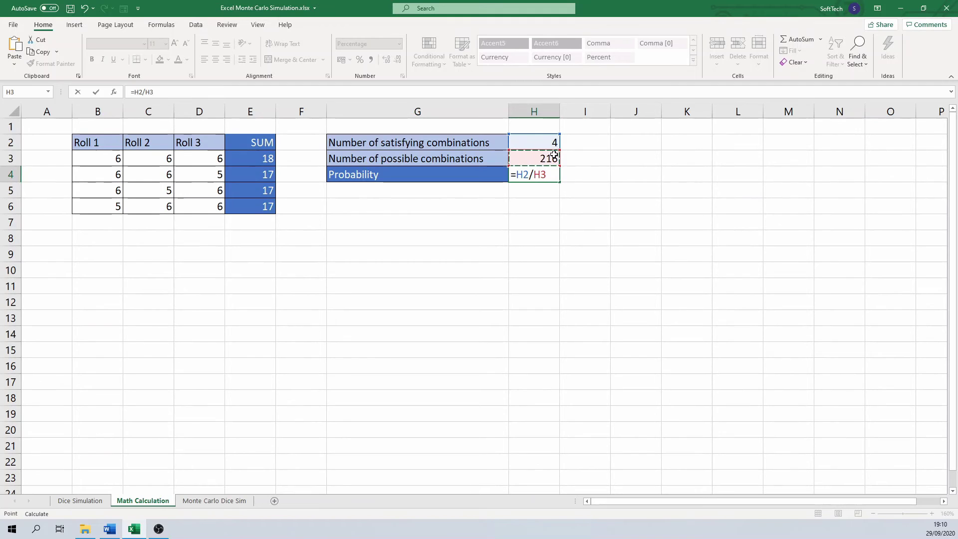
{"action": "key", "text": "Return"}
{"action": "key", "text": "Return"}
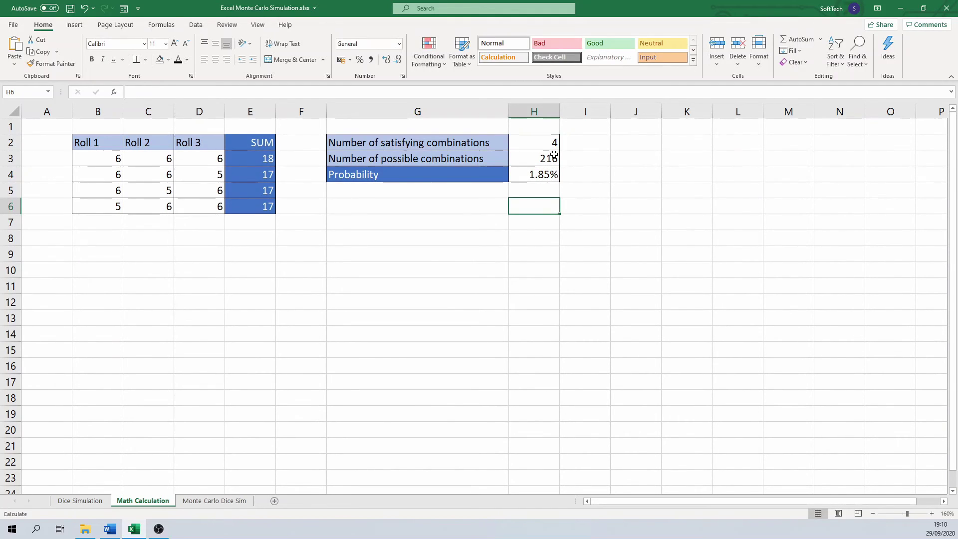
{"action": "left_click", "coordinate": [535, 176]}
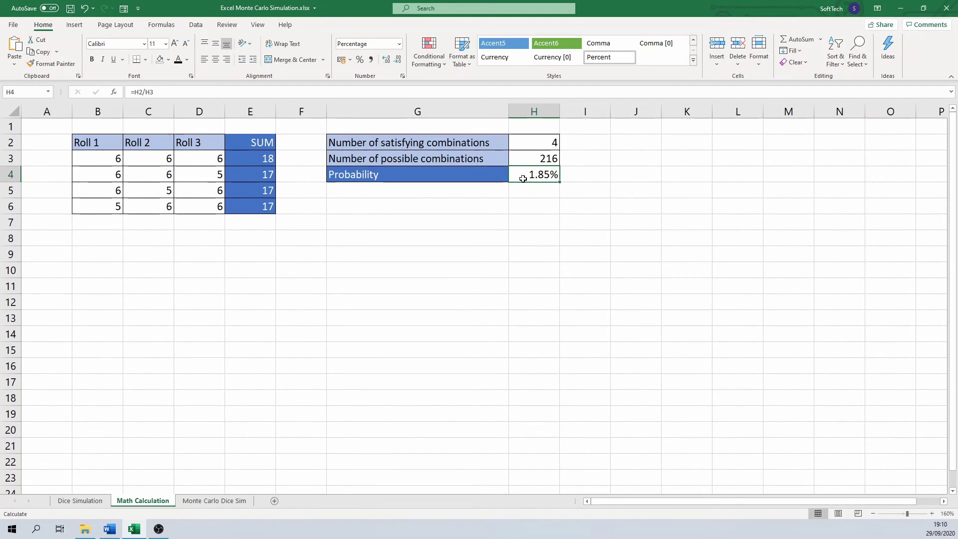